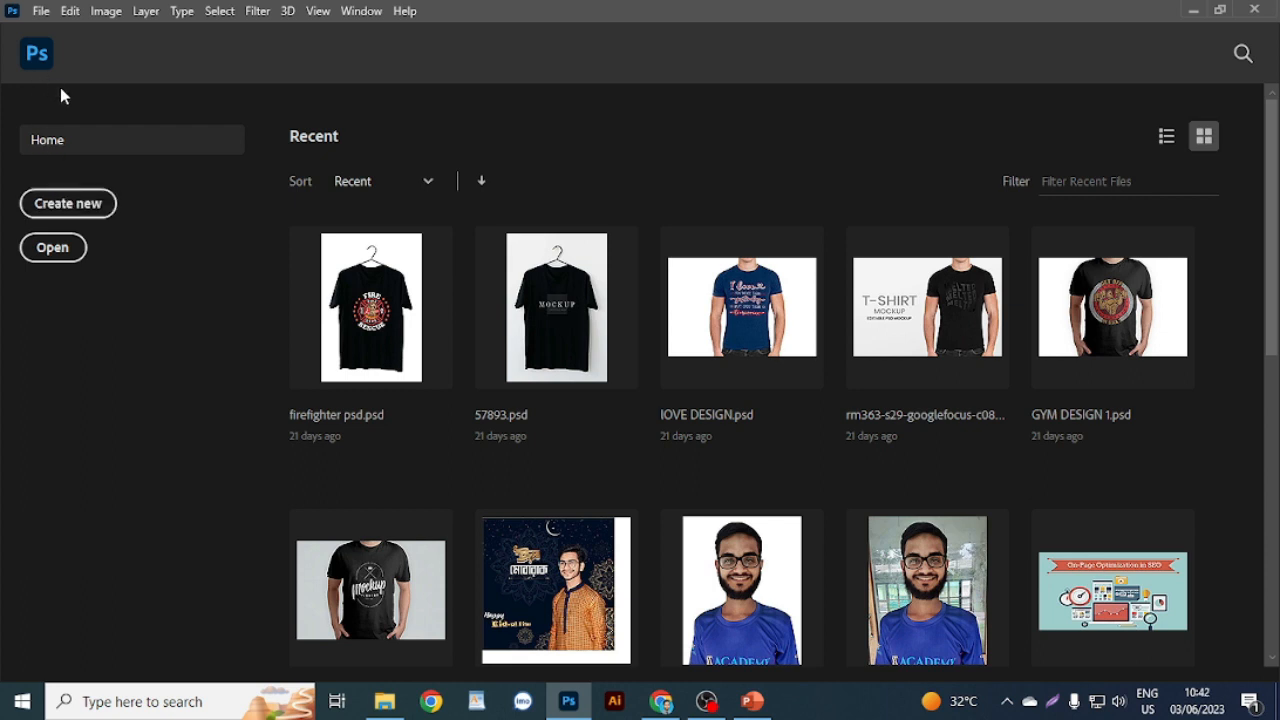
Start a new document and examine the Saved, Photo, Print, Art & Illustration, Web and Mobile presets before returning to the recent ones
click(87, 205)
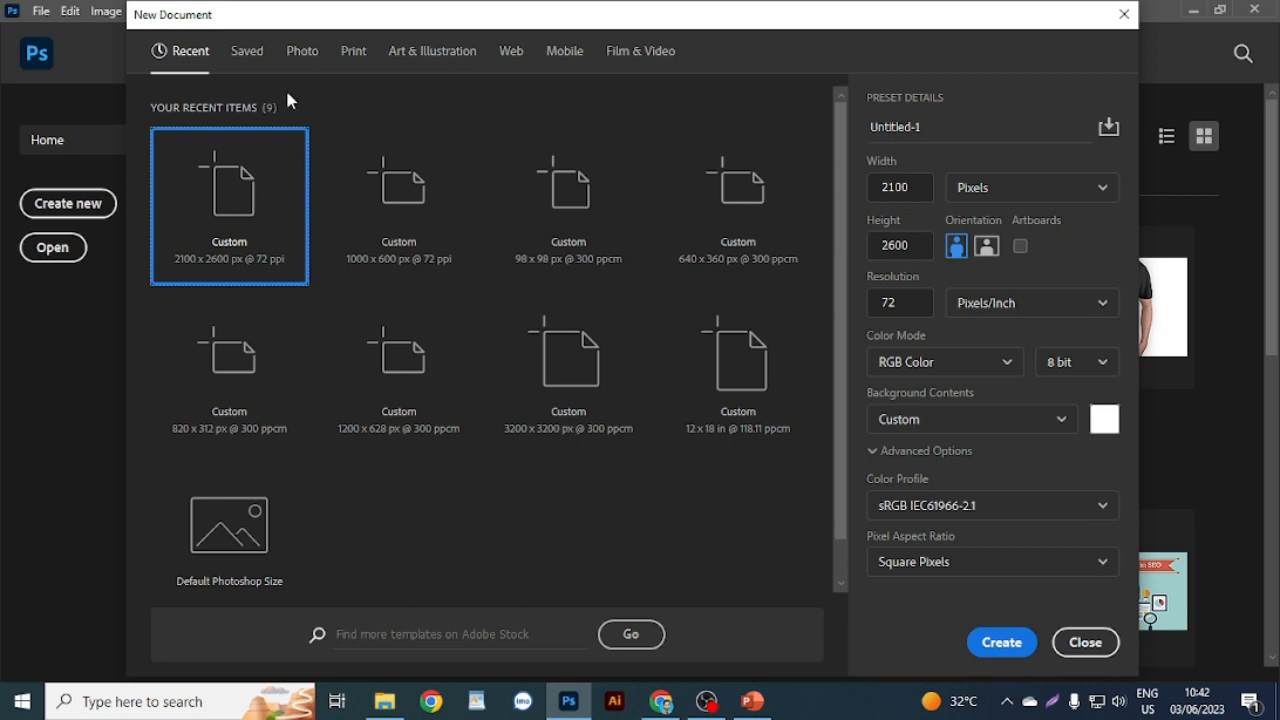
click(250, 54)
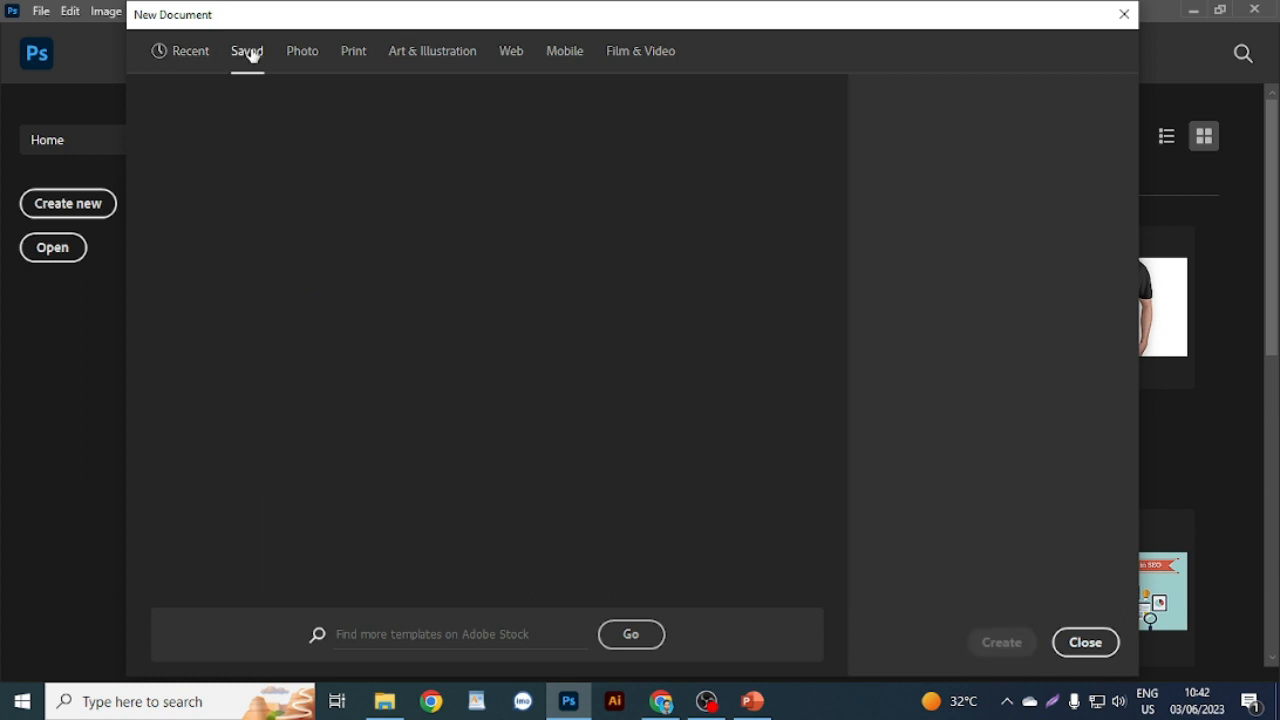
click(190, 51)
click(302, 51)
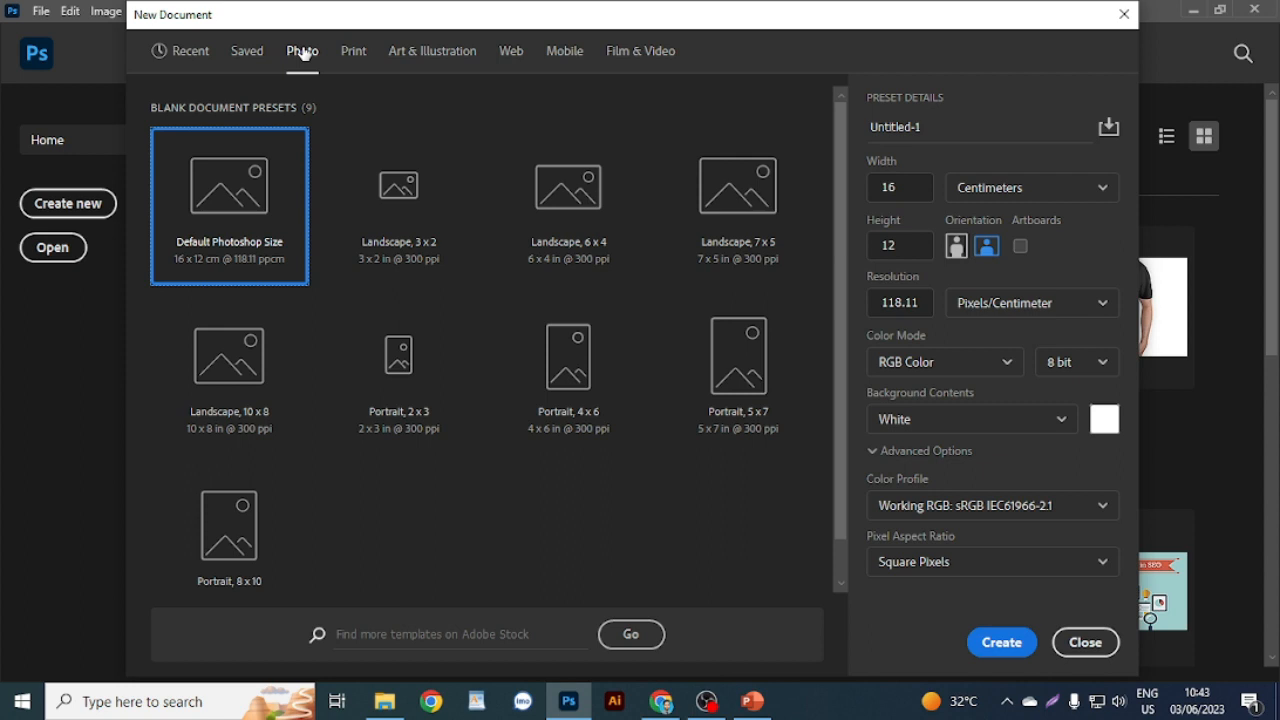
click(355, 60)
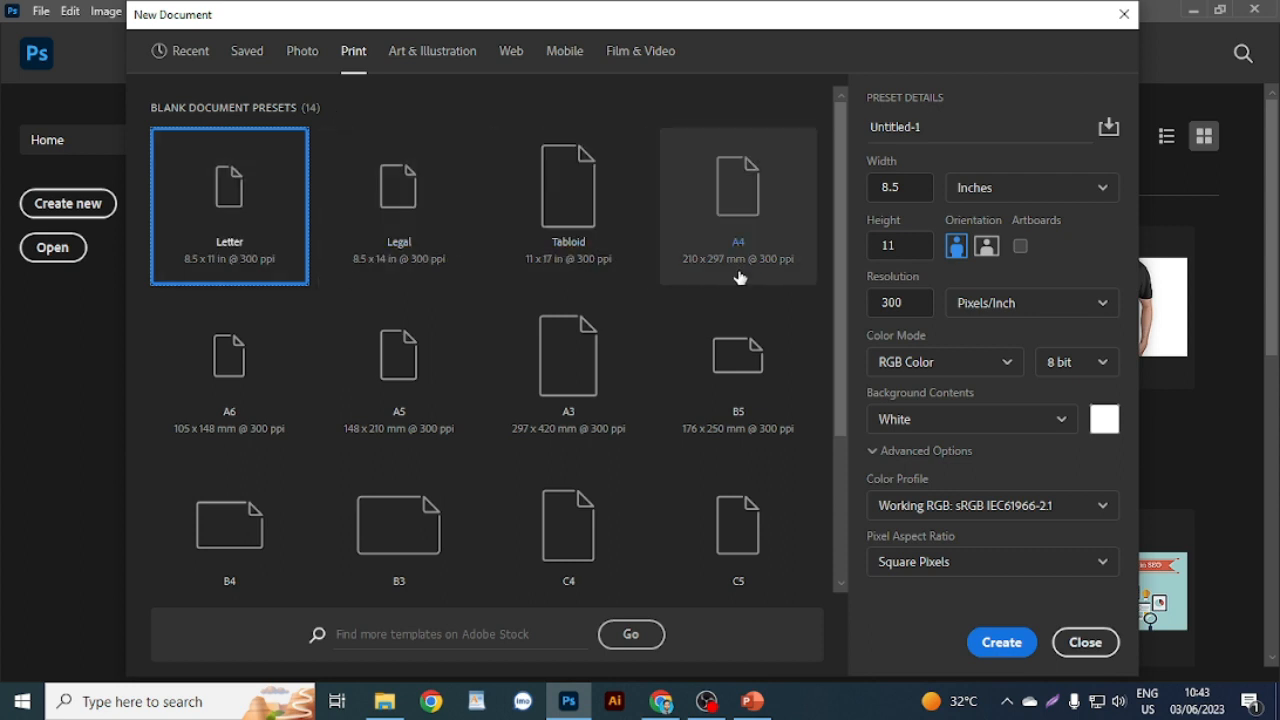
scroll(706, 428, down, 2)
scroll(540, 405, up, 2)
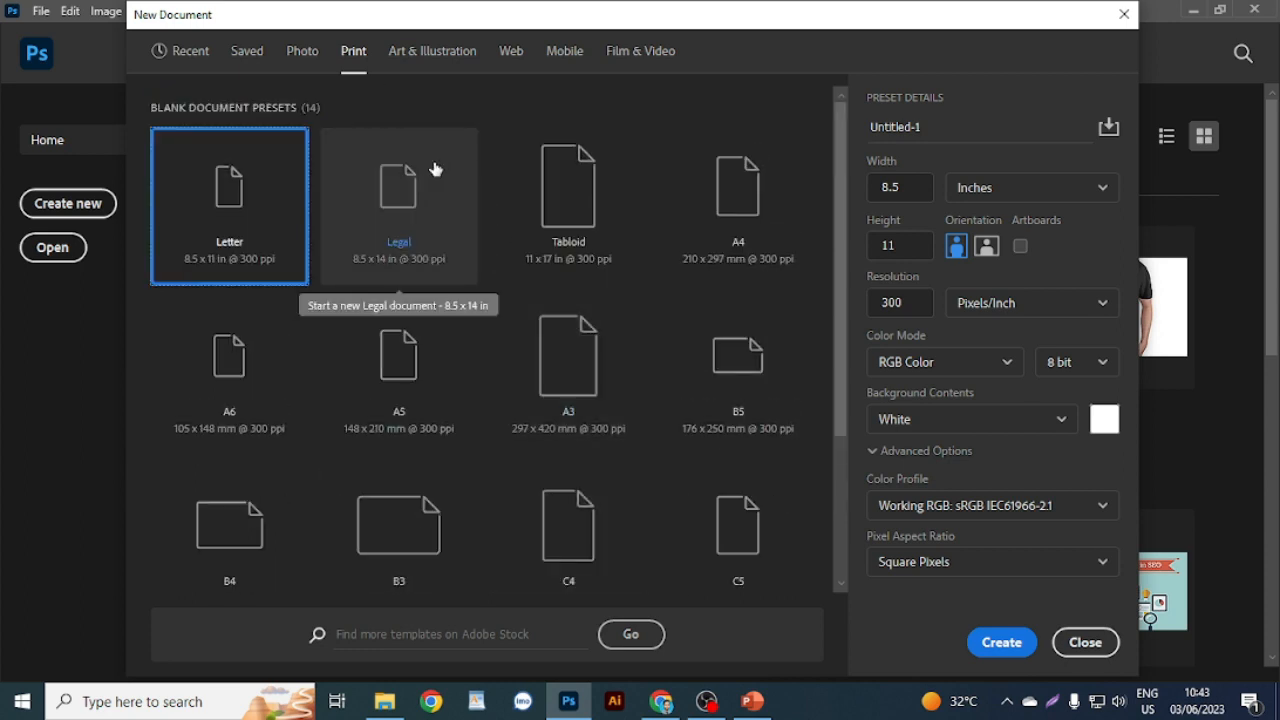
click(445, 52)
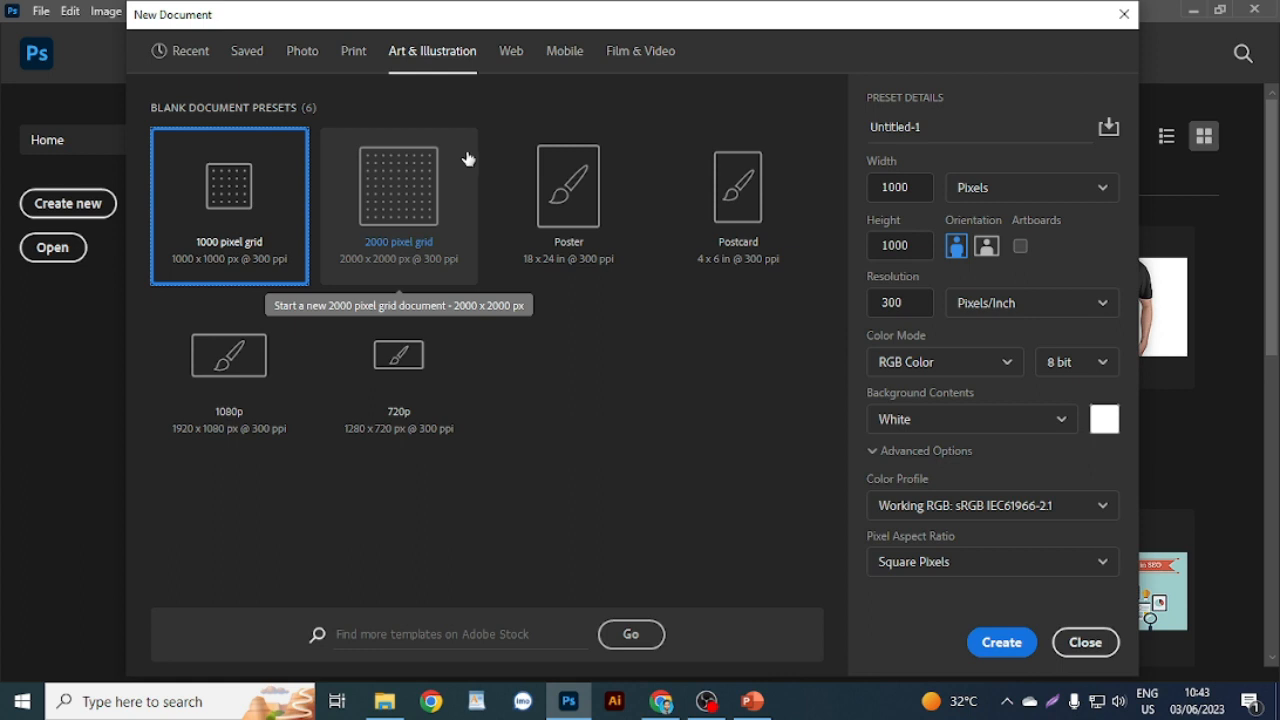
click(514, 53)
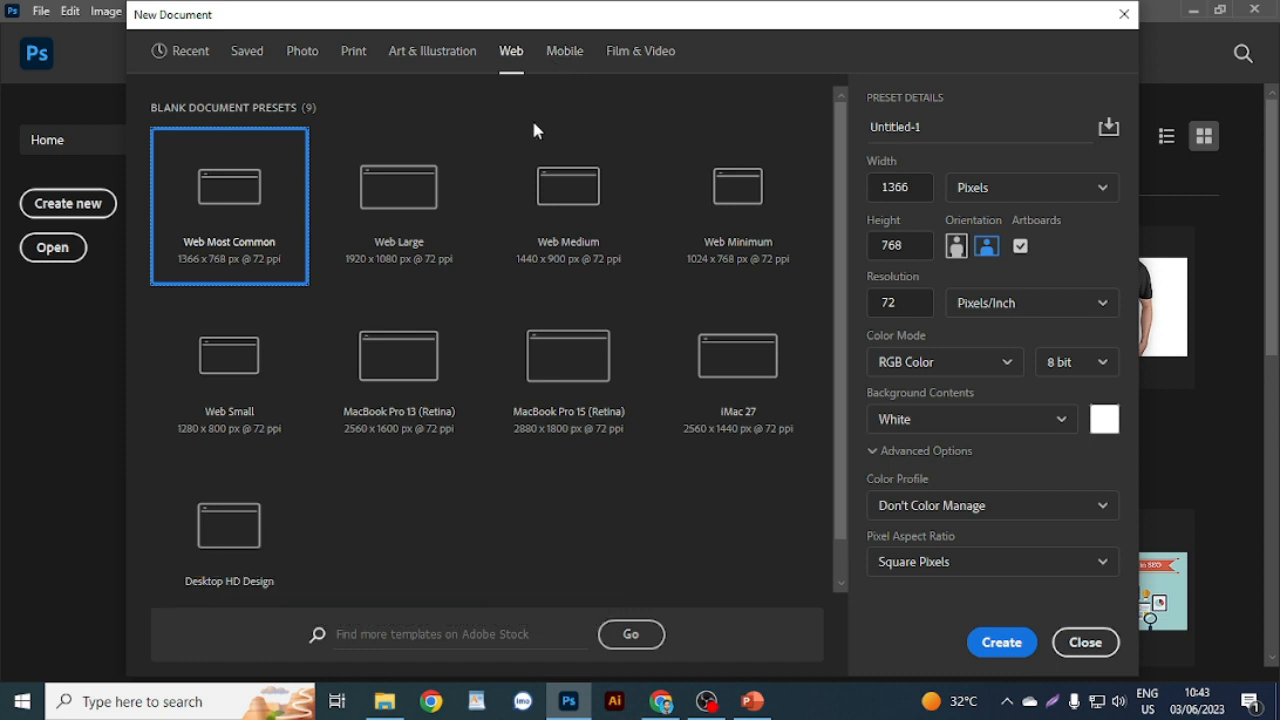
click(568, 54)
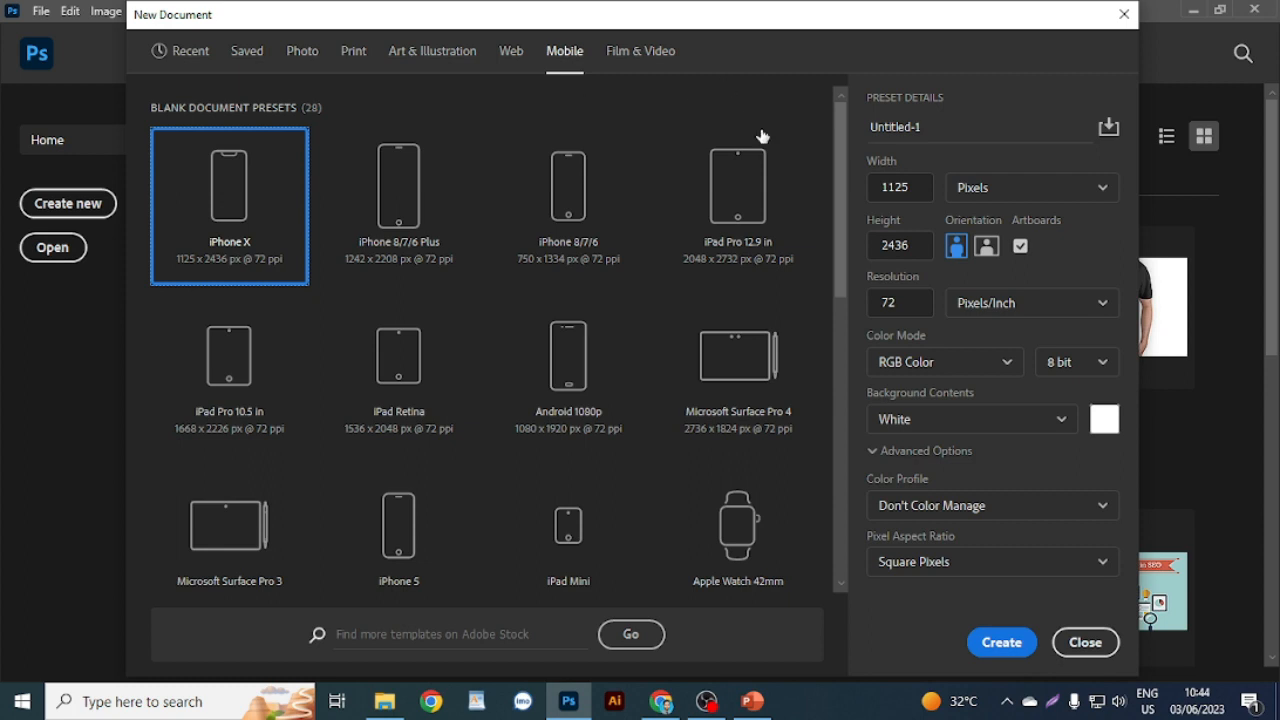
click(168, 51)
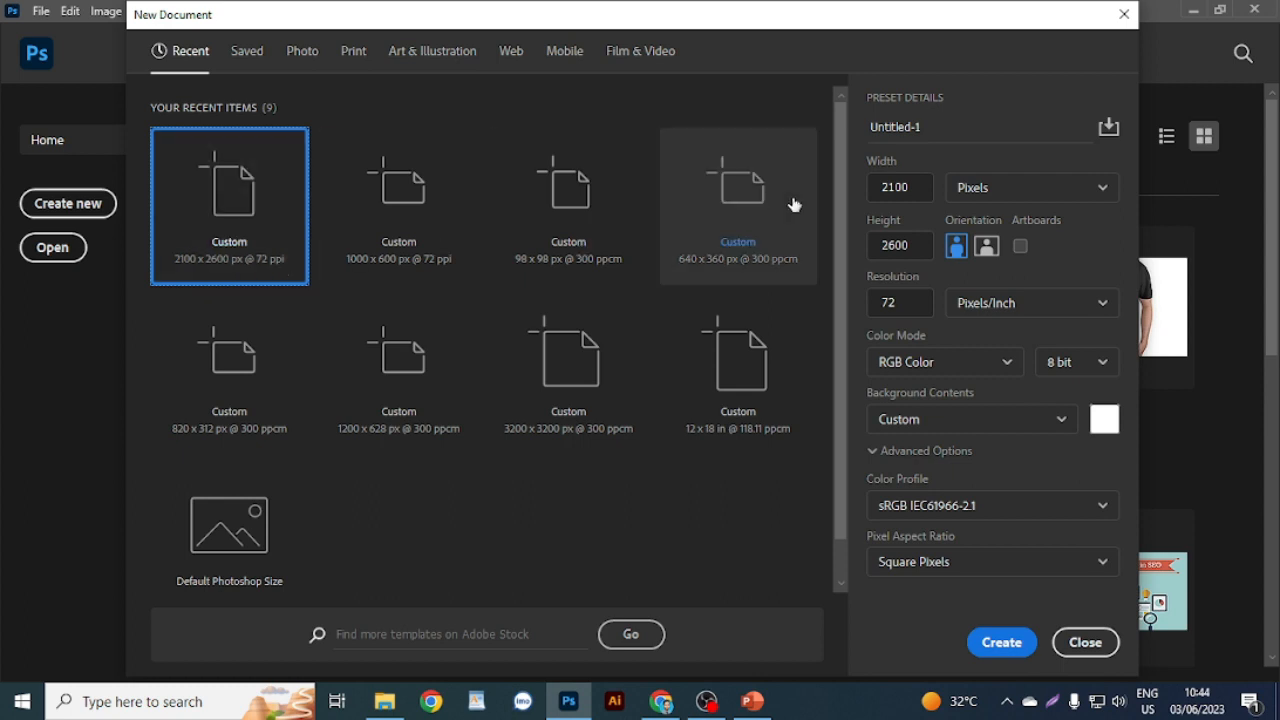
Name the new document "Photshop tools class" and choose Pixels as its width unit
click(950, 121)
drag(948, 122, 868, 126)
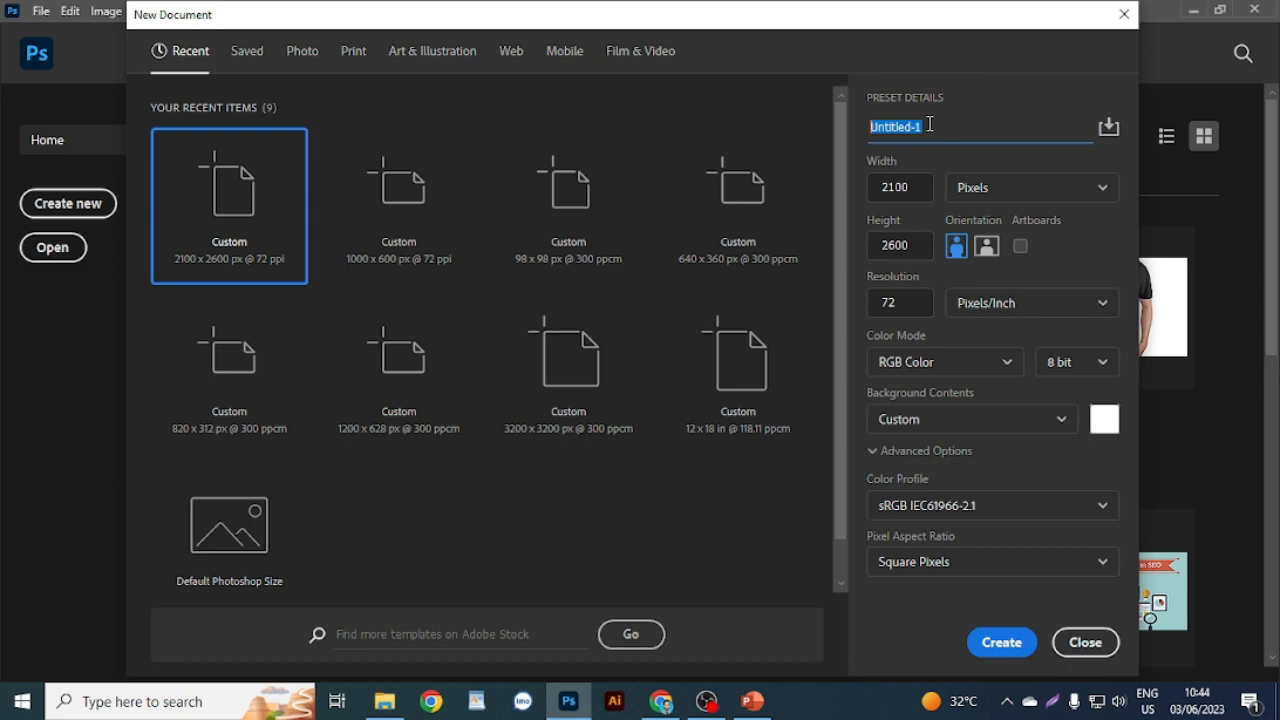
text(Photshop toos)
key(BackSpace)
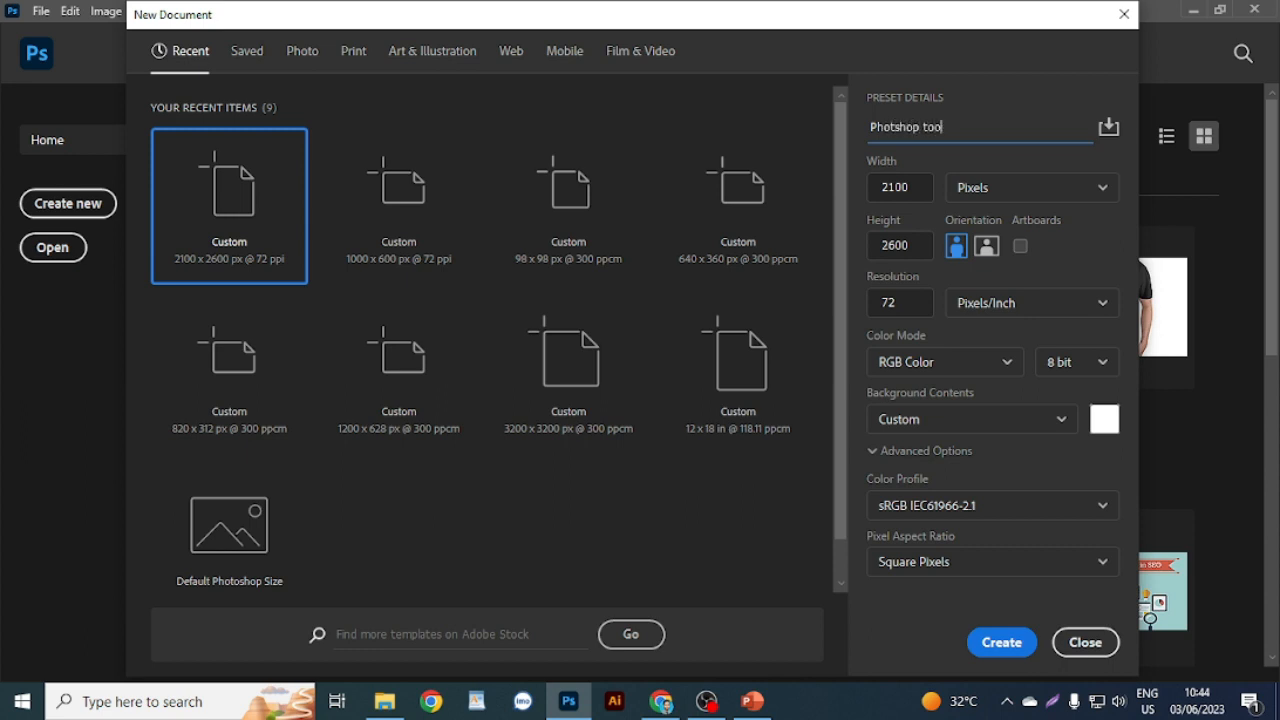
text(ls cla)
text(ss)
click(1058, 195)
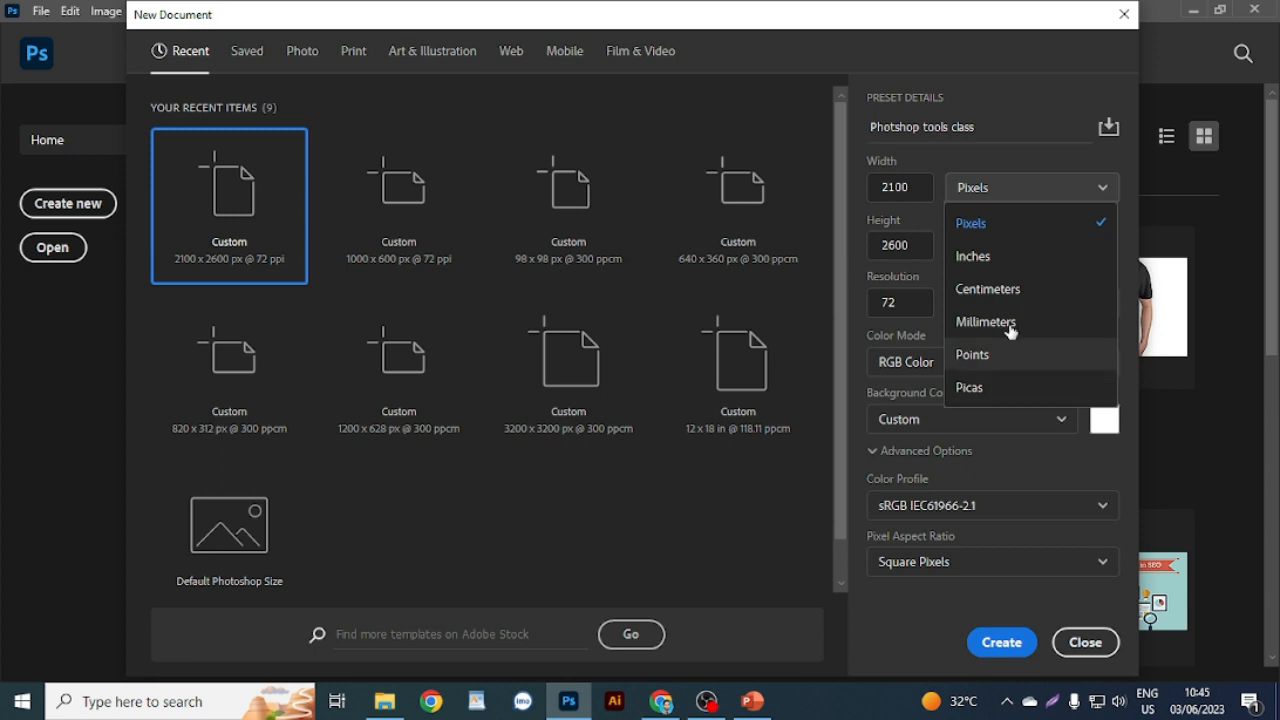
click(1020, 224)
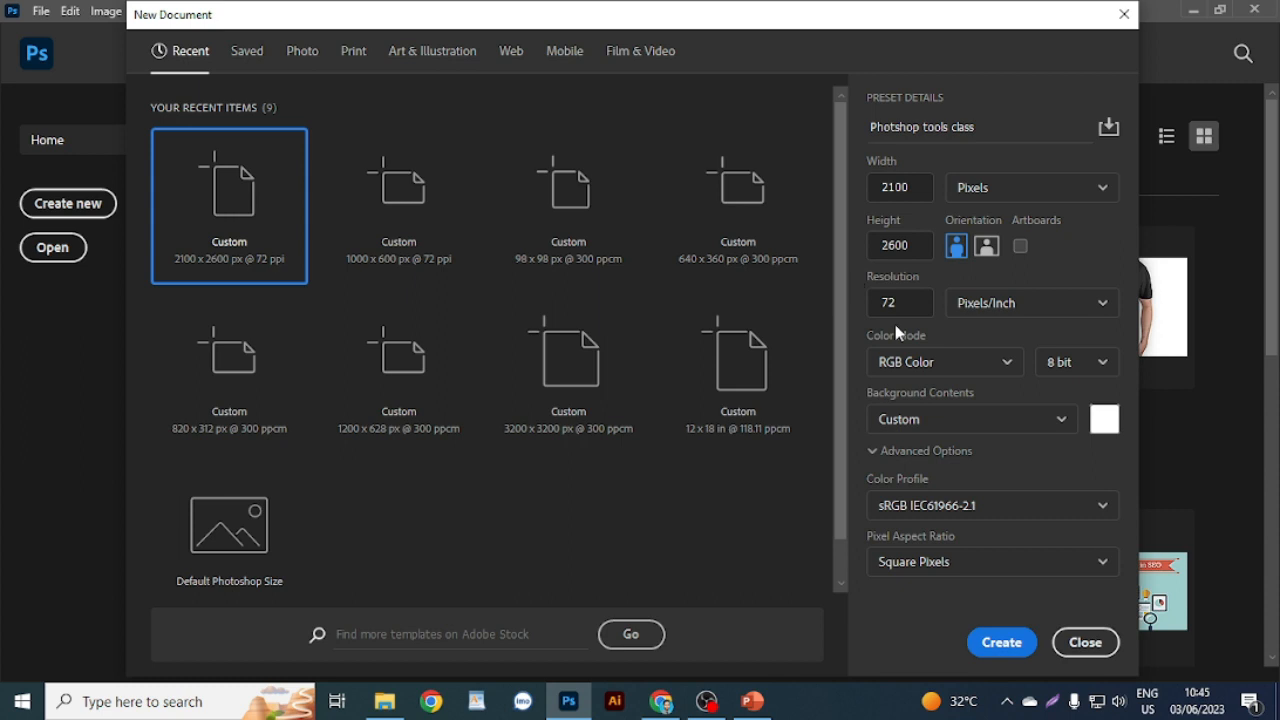
Try a resolution of 300 pixels/inch for the new document and restore it to 72
click(921, 303)
double_click(921, 303)
text(300)
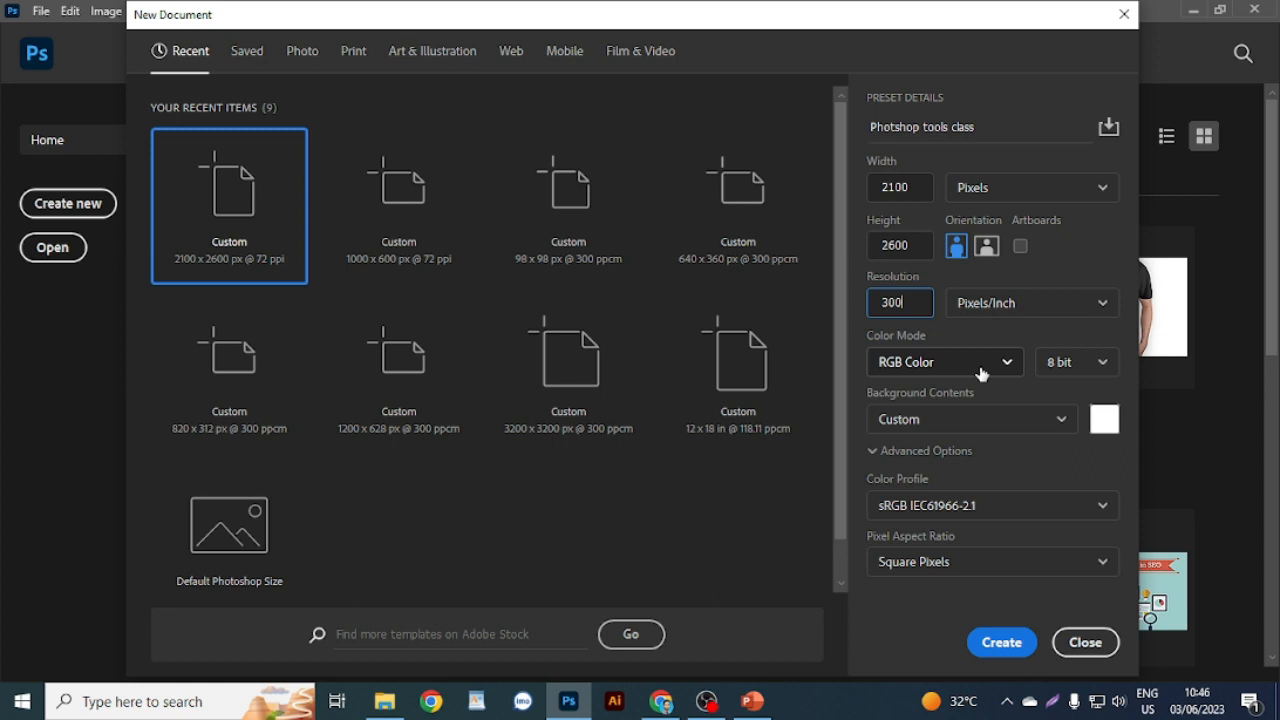
drag(916, 302, 874, 302)
text(72)
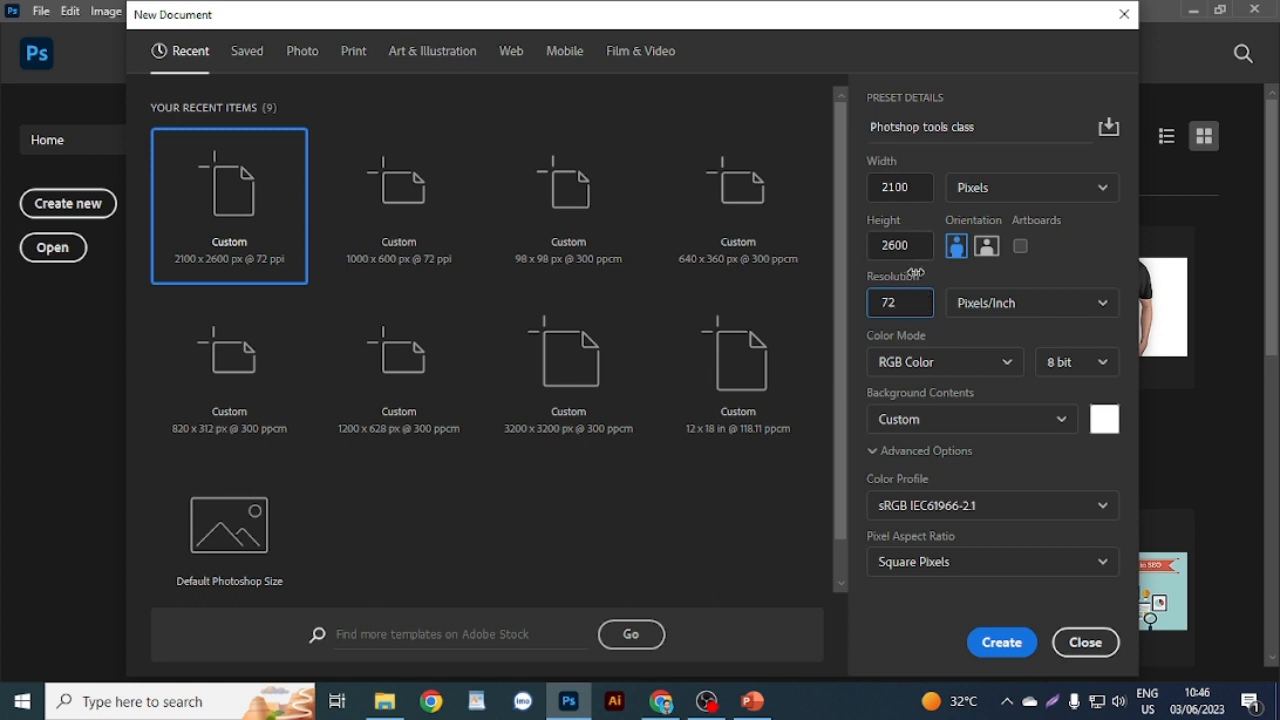
Review the color mode and background choices, then create the 2100 x 2600 pixel RGB document with the custom white background
click(963, 370)
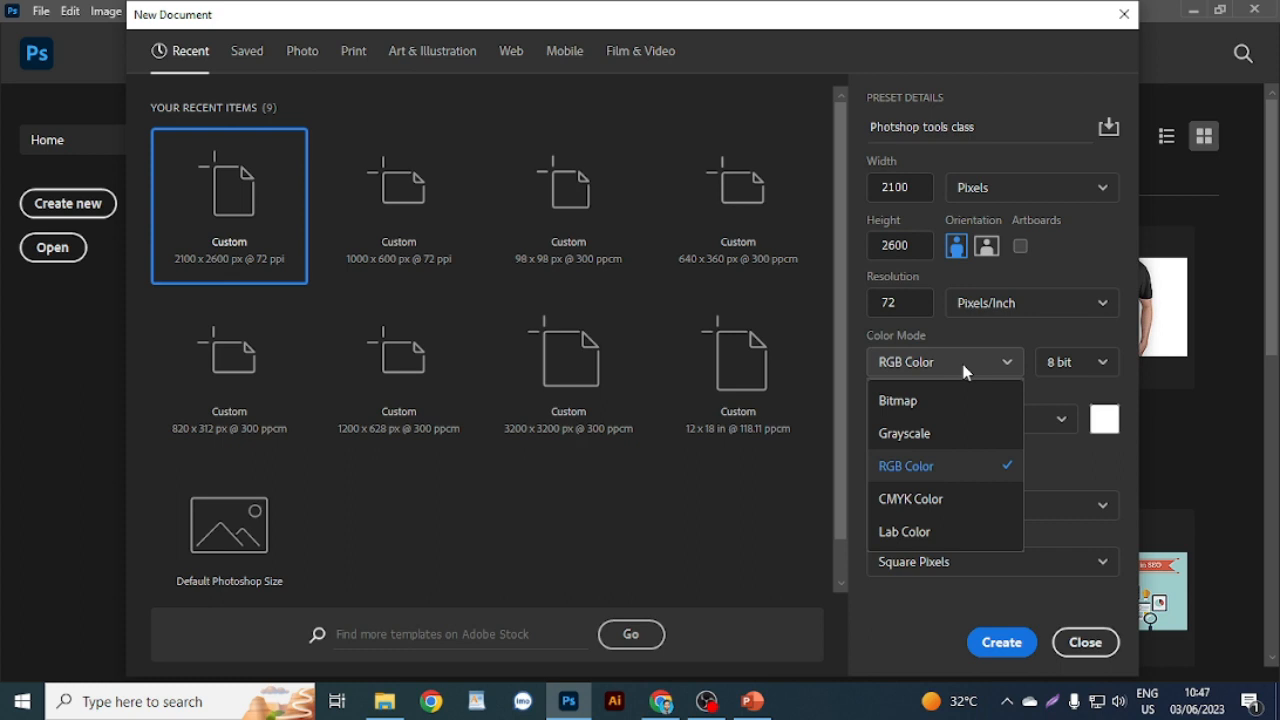
click(960, 366)
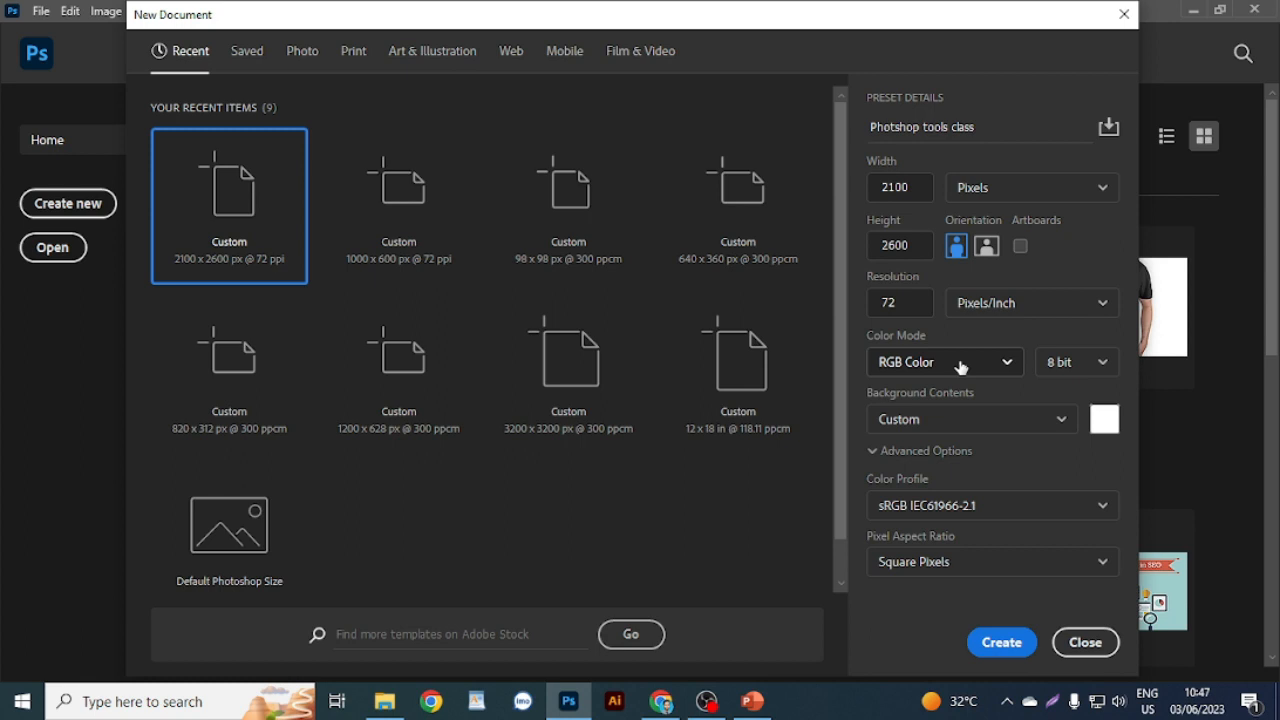
click(1020, 430)
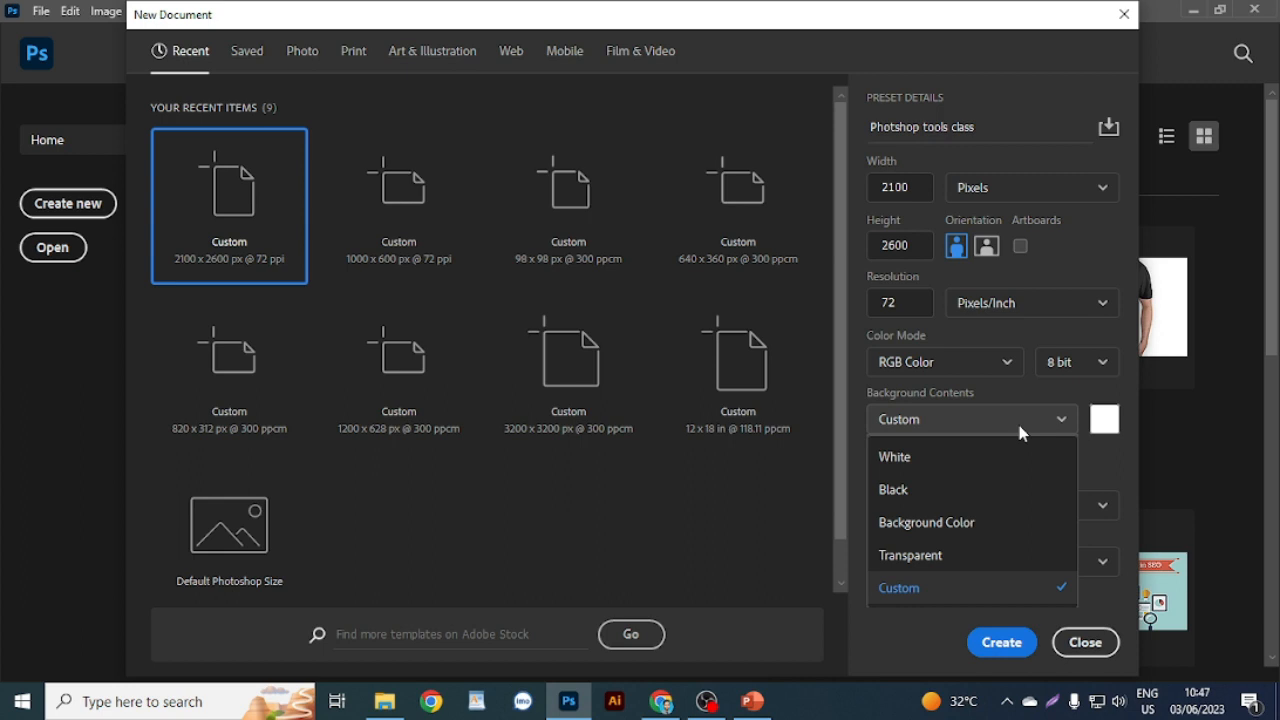
click(1020, 431)
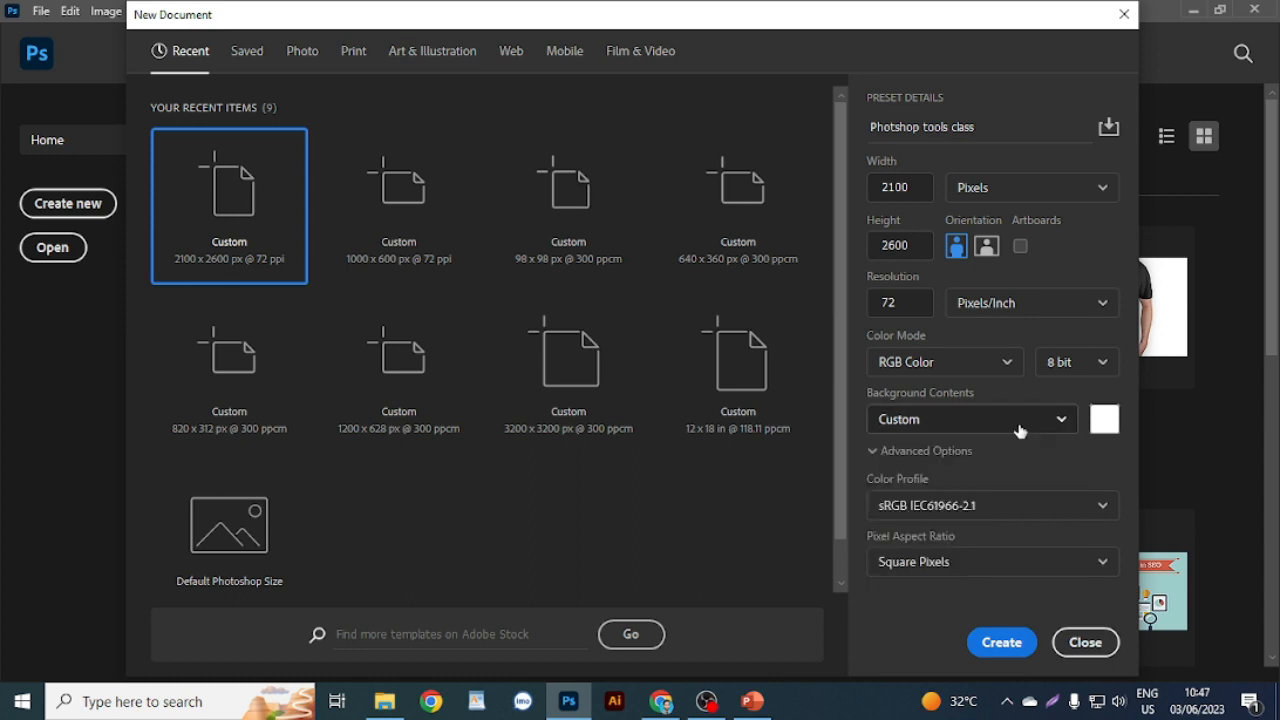
click(1106, 421)
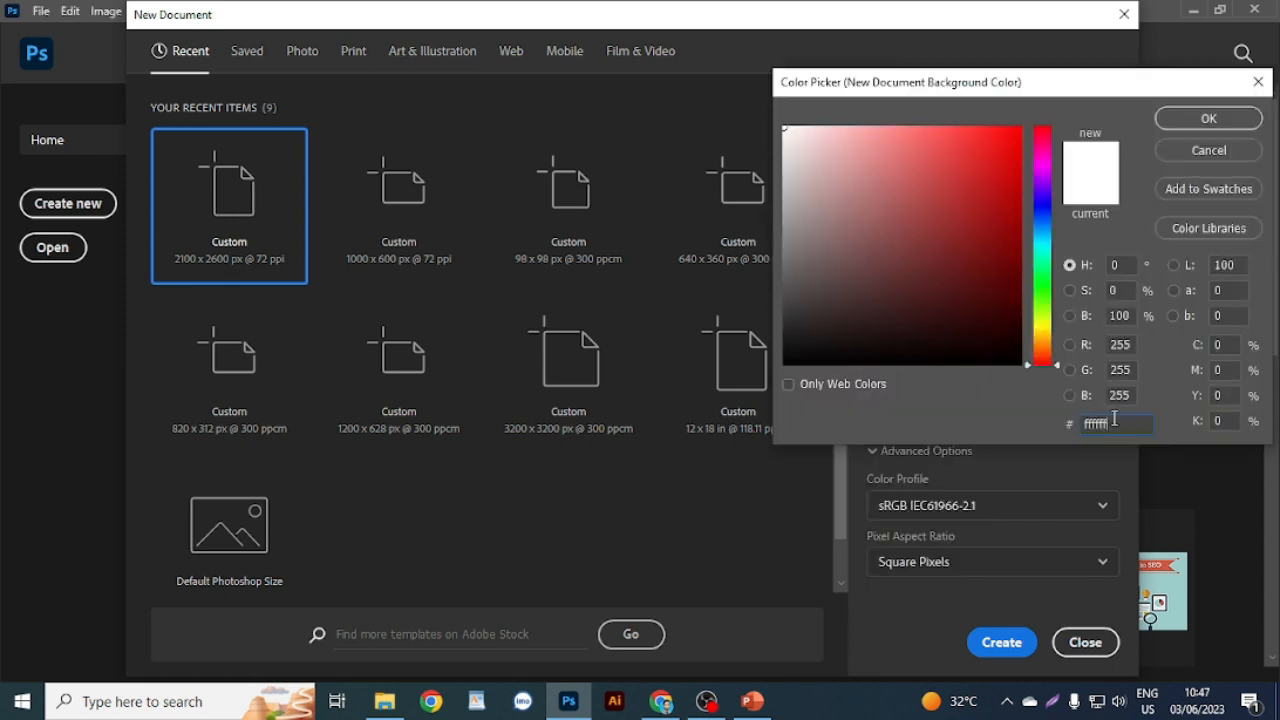
click(1222, 147)
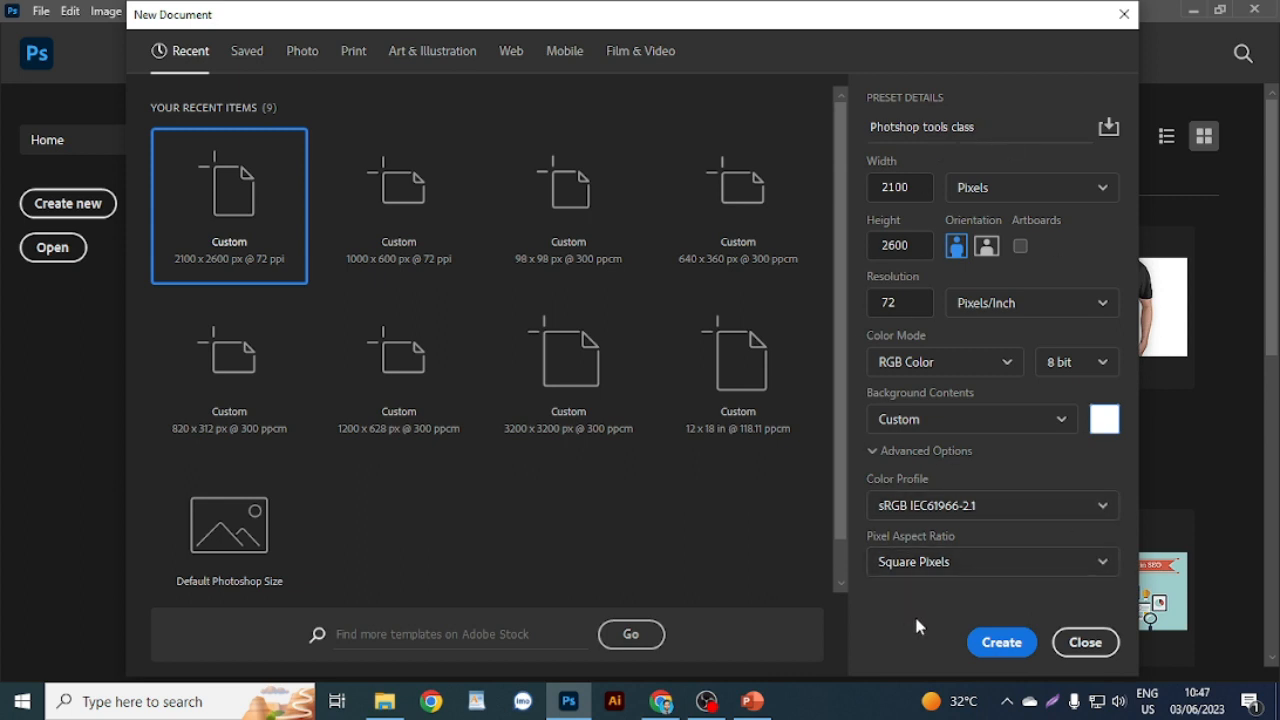
click(1003, 645)
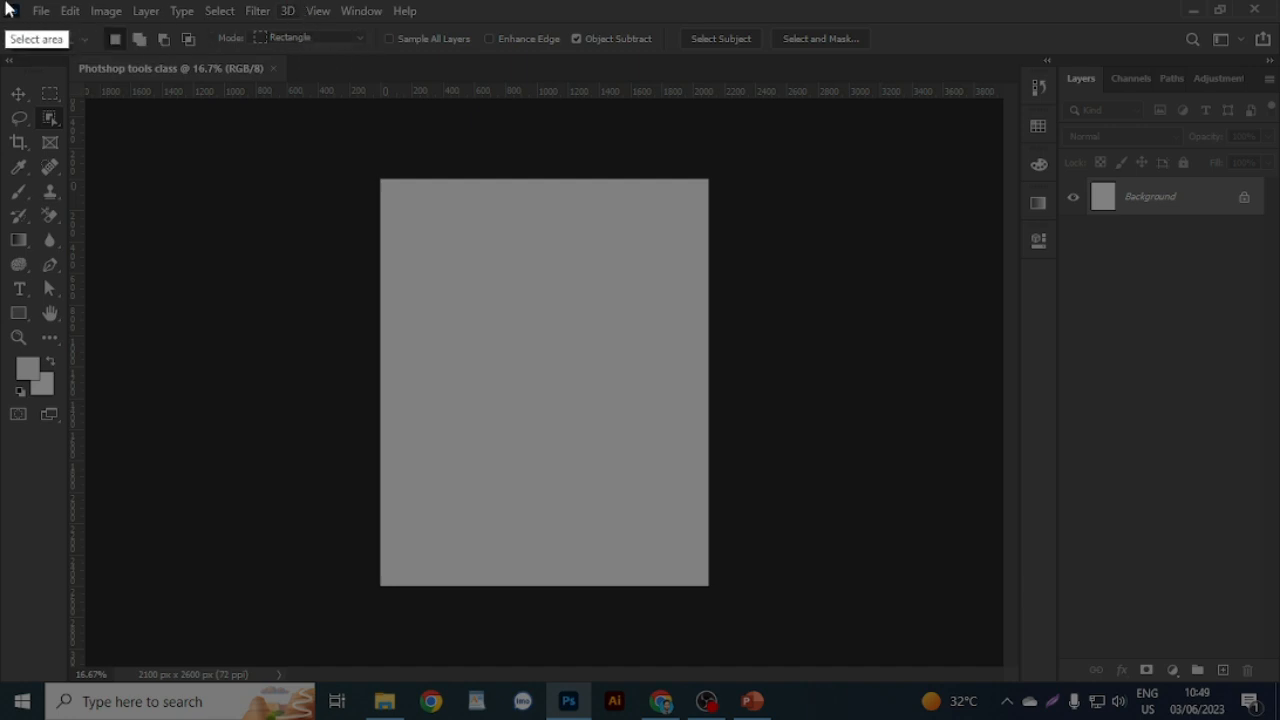
Outline the menu bar, options bar, tools and side panels with red rectangles on a full-screen capture, and discard the capture
drag(6, 2, 1278, 358)
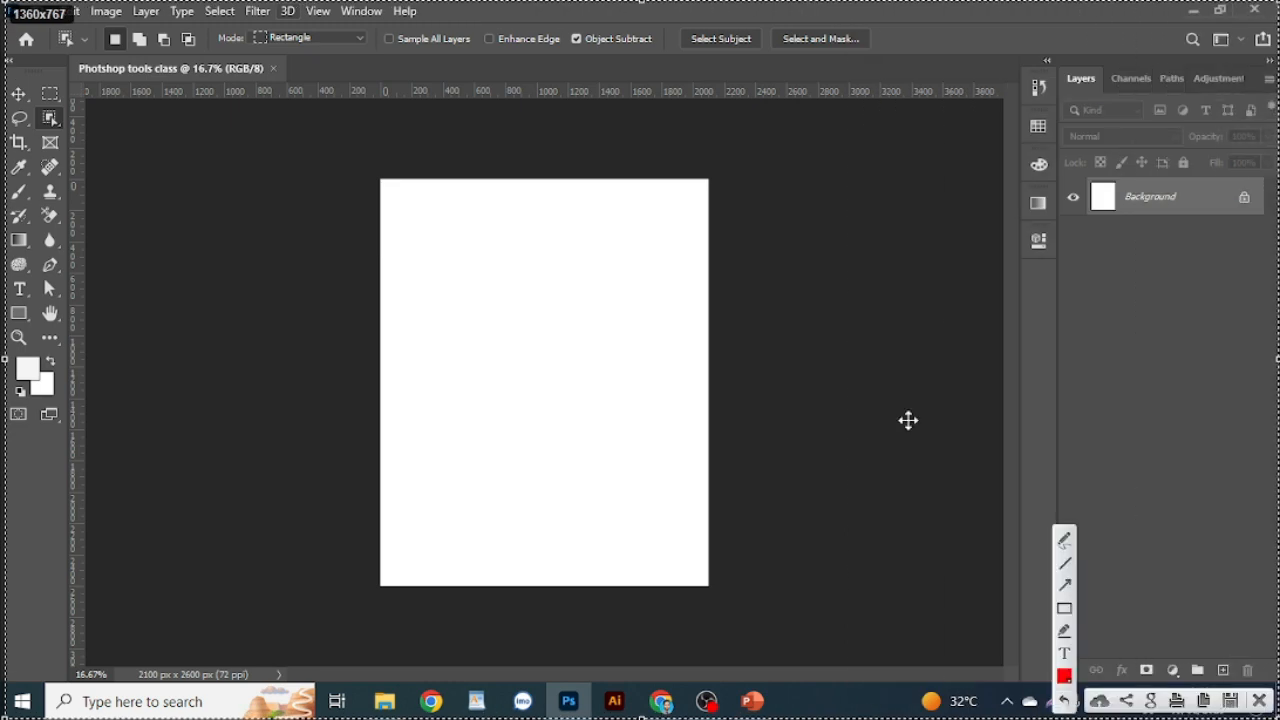
click(1065, 610)
drag(48, 4, 435, 25)
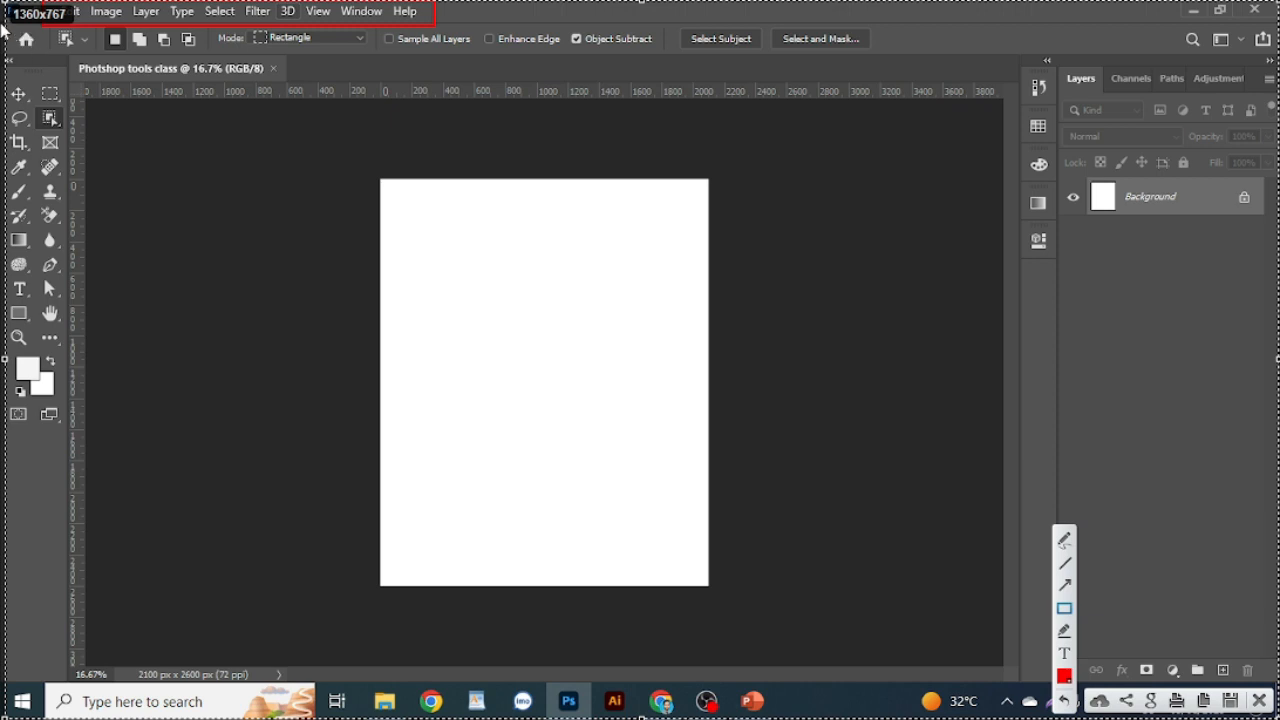
mouse_move(8, 29)
mouse_down()
mouse_move(597, 60)
mouse_move(926, 56)
mouse_up()
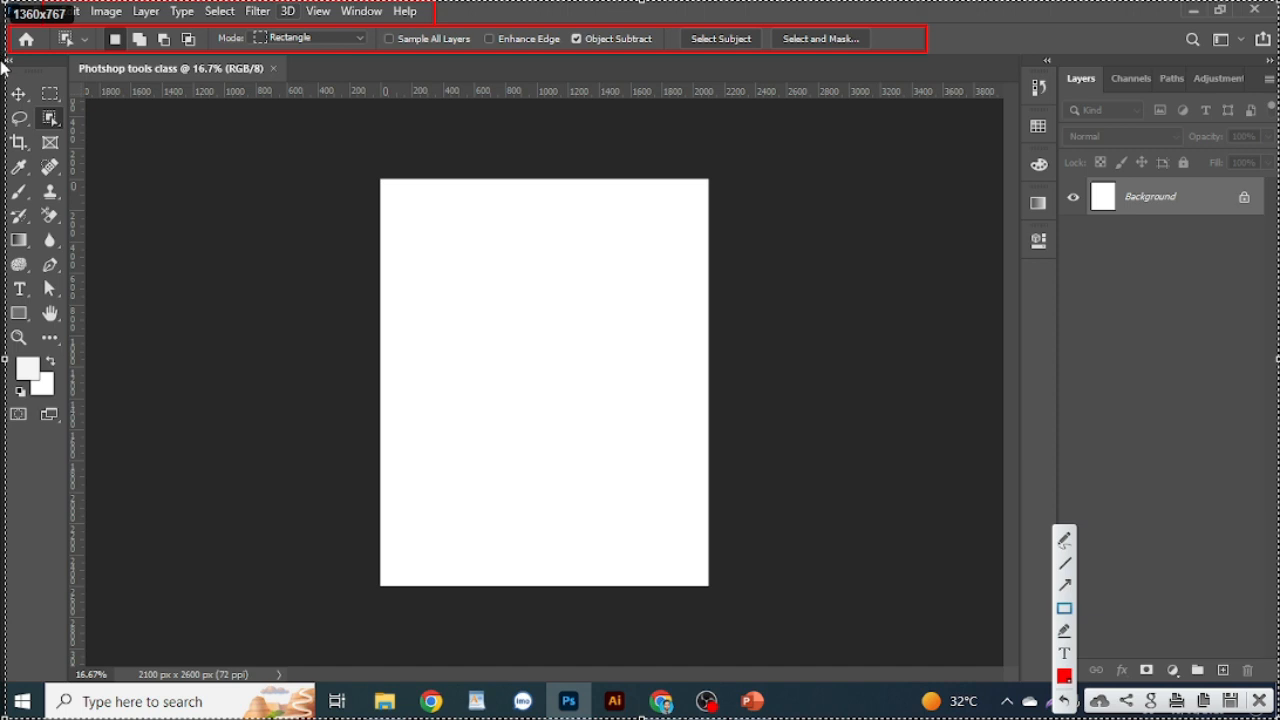
mouse_move(6, 56)
mouse_down()
mouse_move(95, 201)
mouse_move(75, 455)
mouse_up()
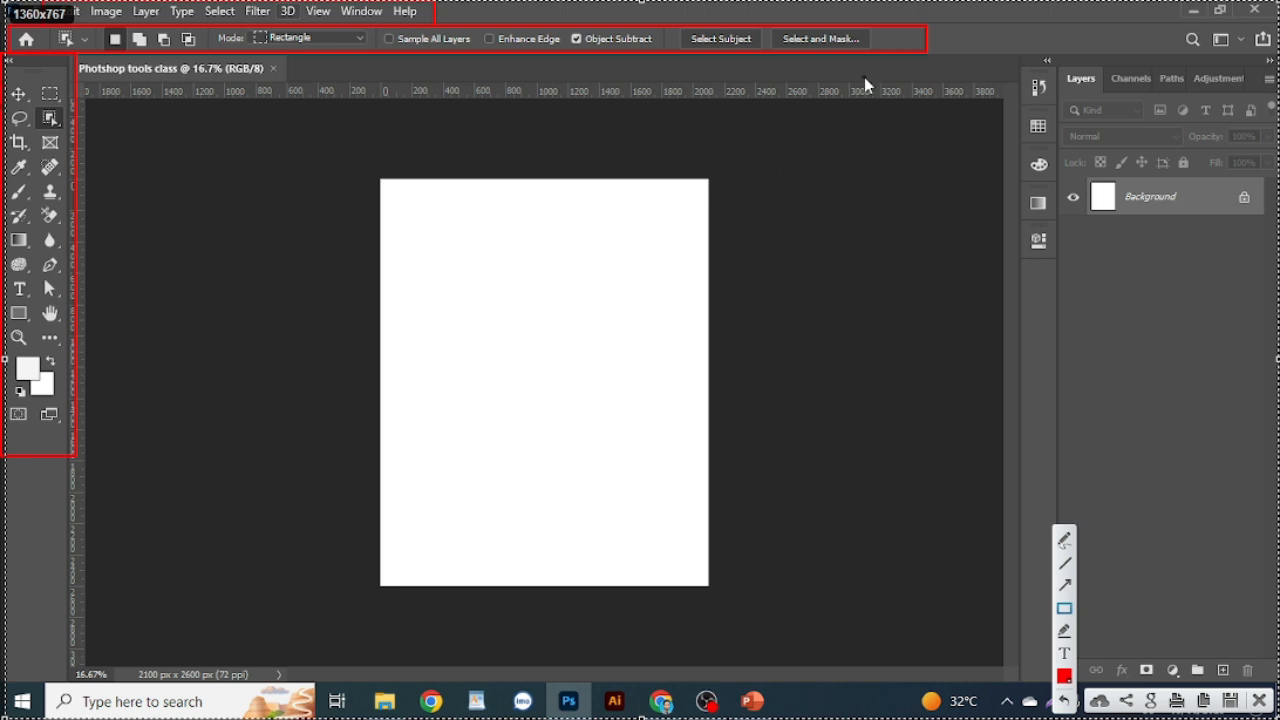
mouse_move(998, 2)
mouse_down()
mouse_move(1228, 148)
mouse_move(1276, 388)
mouse_move(1278, 716)
mouse_move(1269, 706)
mouse_up()
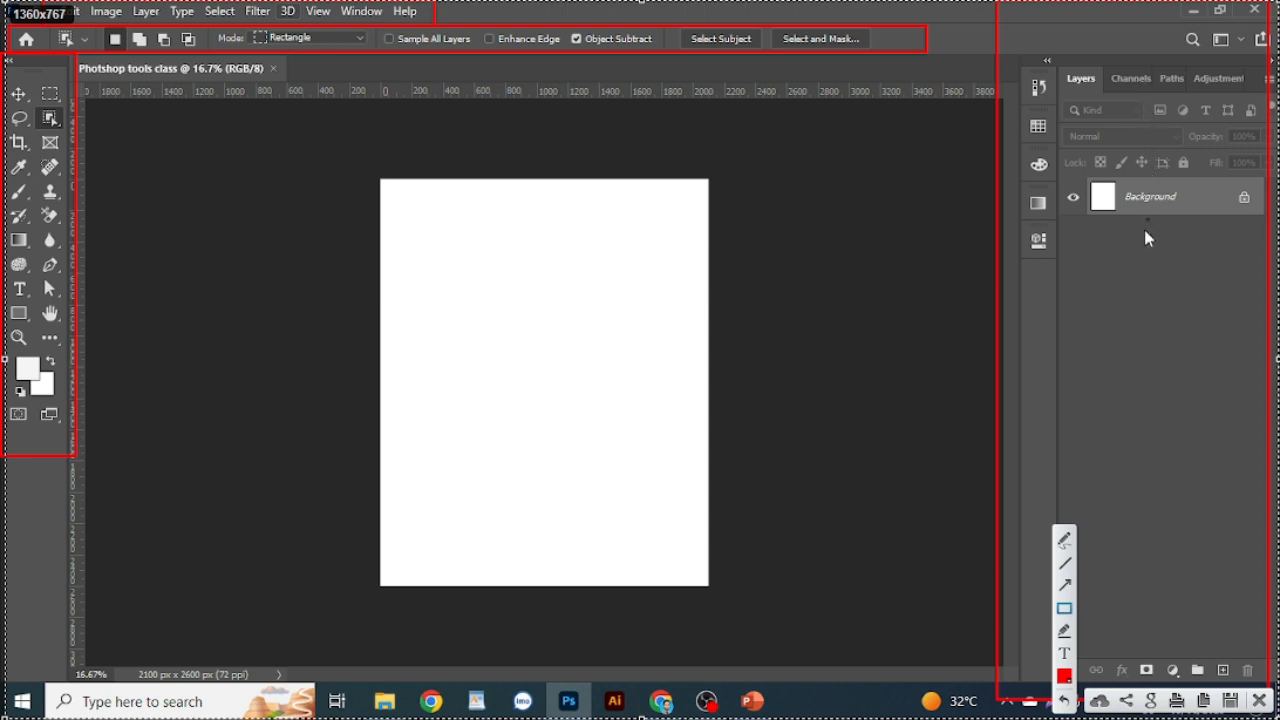
right_click(1010, 343)
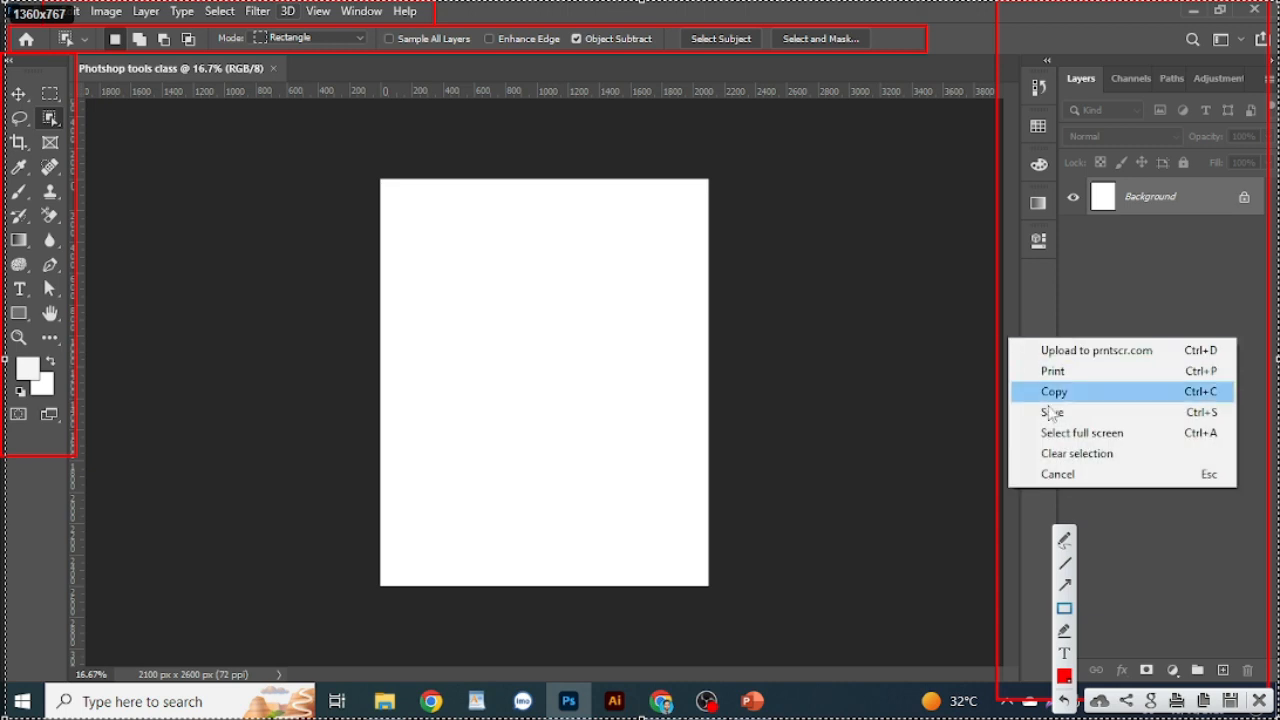
click(1060, 474)
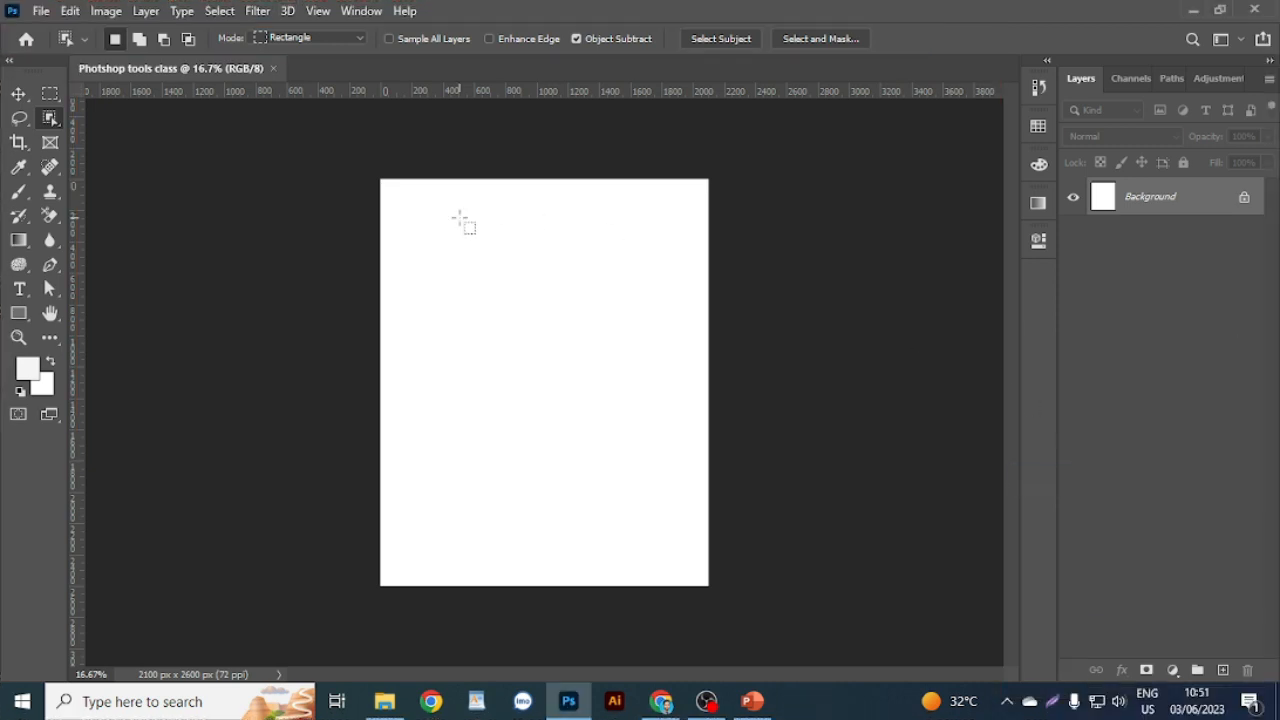